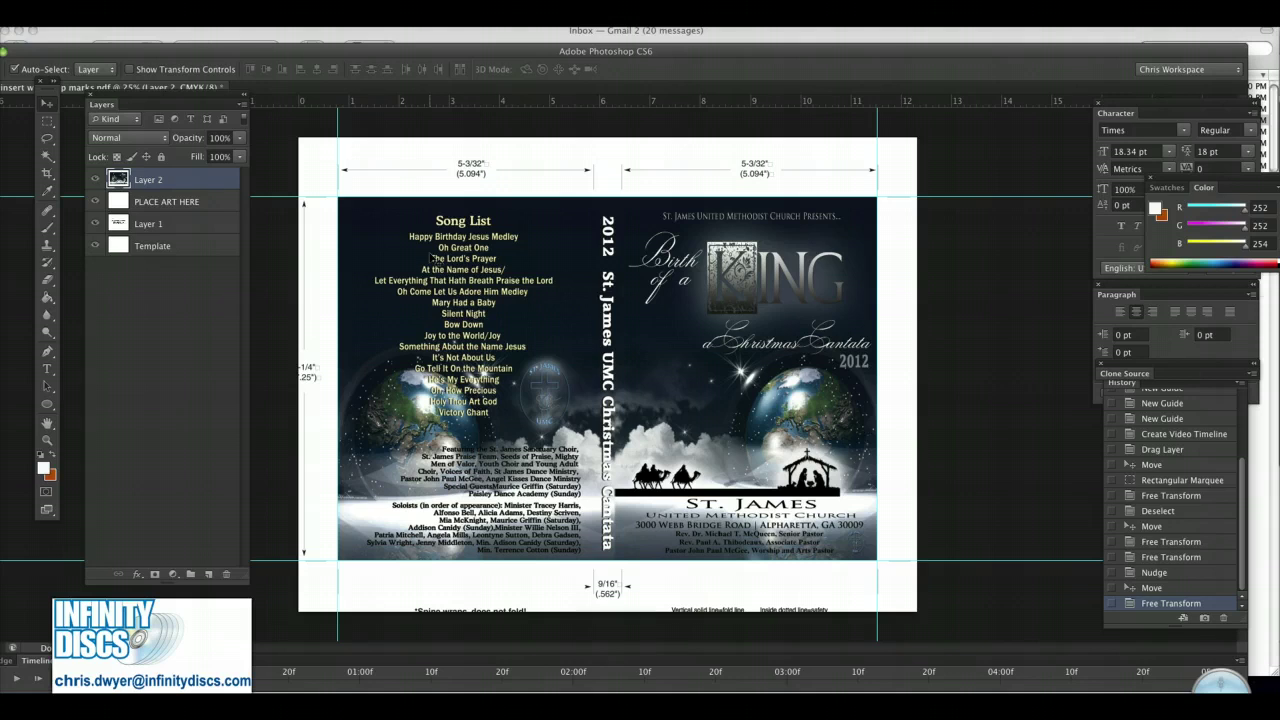
Step: Align the artwork's corner with the guides, then scale it to about 103% so it overruns the crop marks
click(344, 207)
drag(345, 208, 345, 208)
key(super+t)
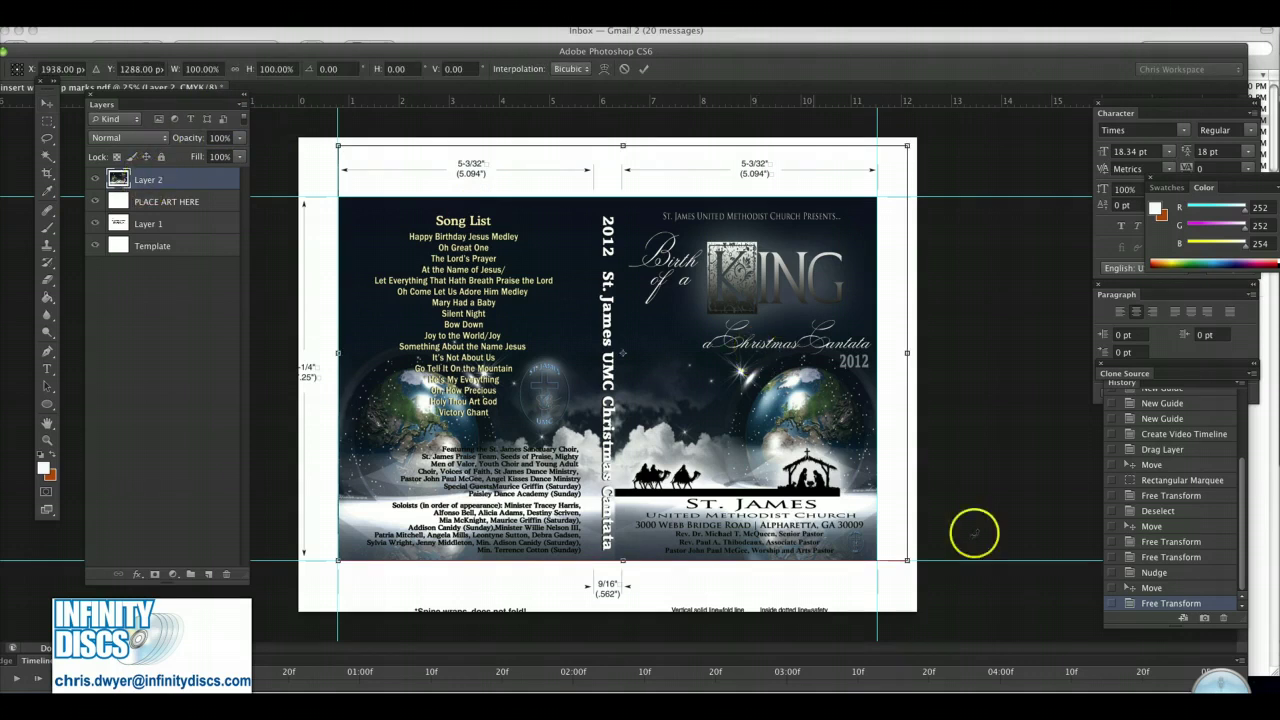
drag(907, 561, 913, 566)
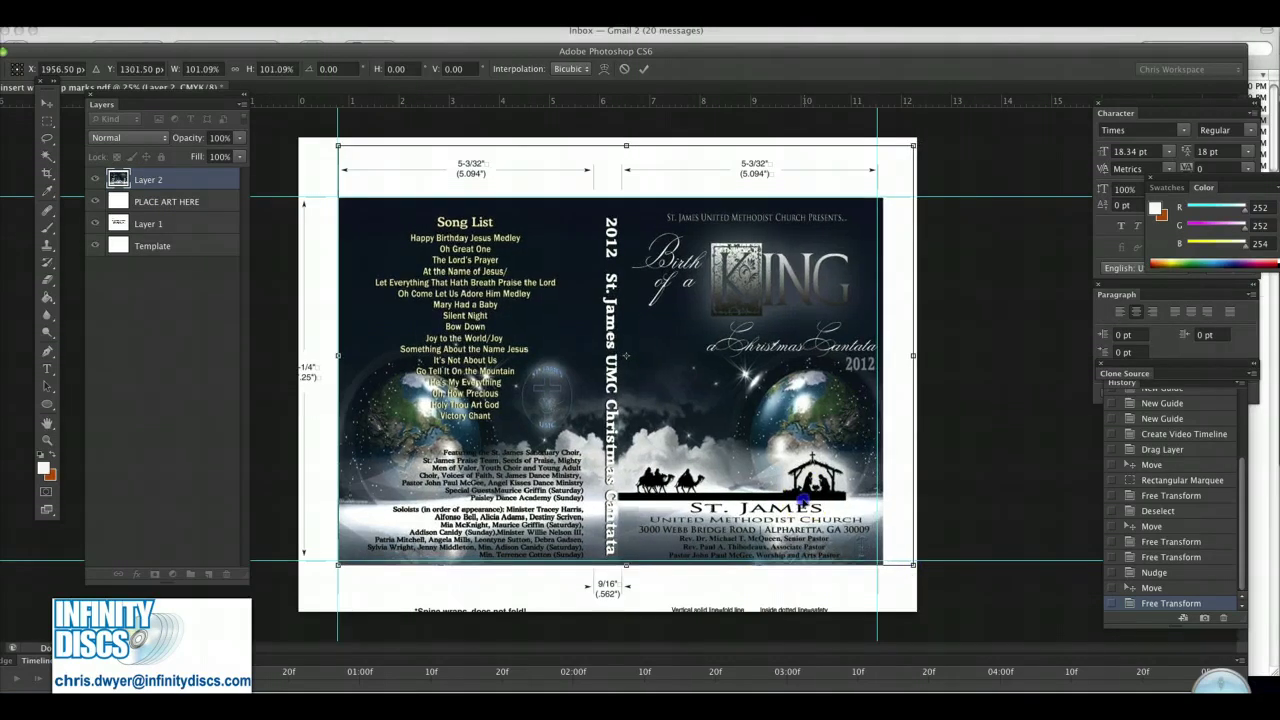
drag(801, 502, 797, 495)
drag(909, 563, 918, 572)
drag(797, 491, 792, 488)
key(Return)
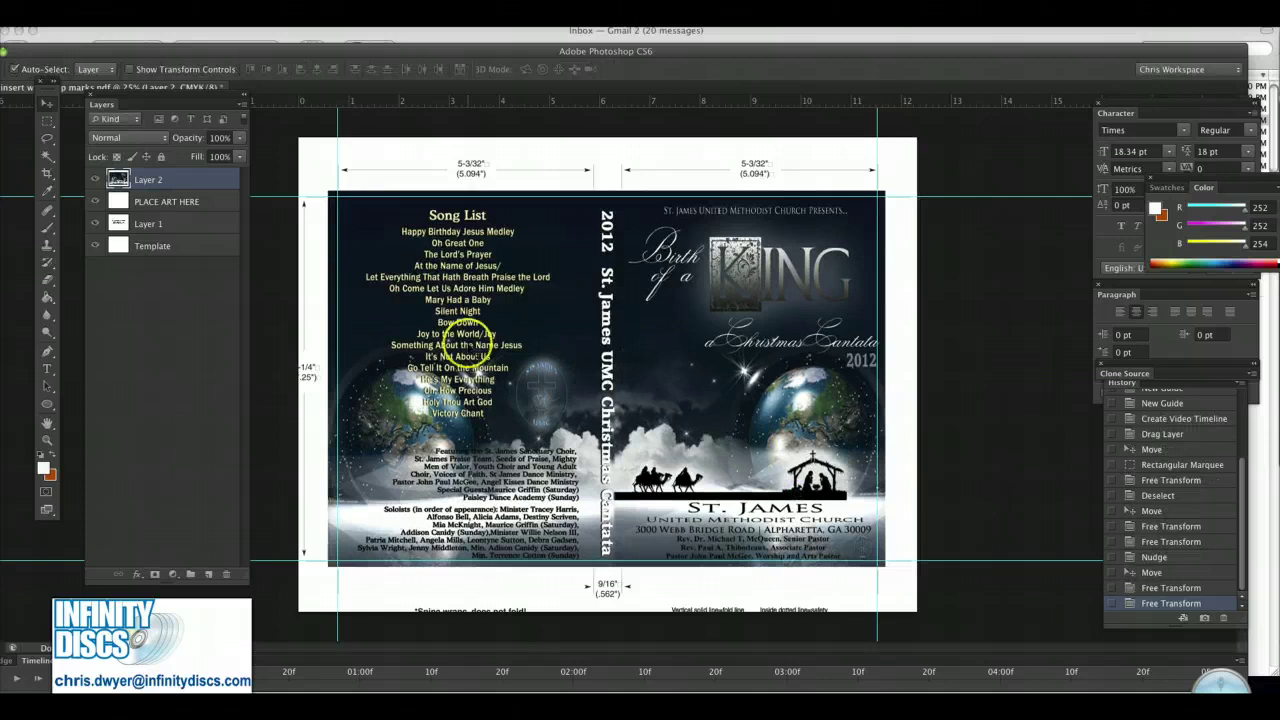
click(46, 440)
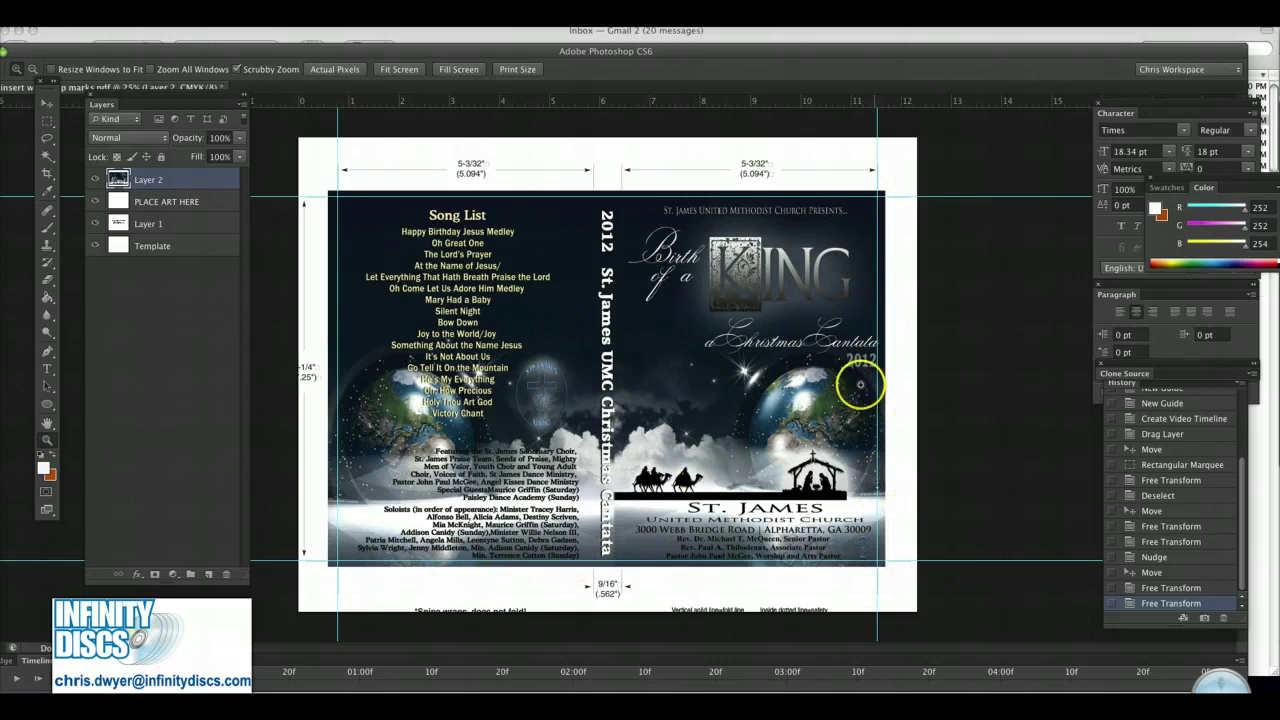
click(875, 351)
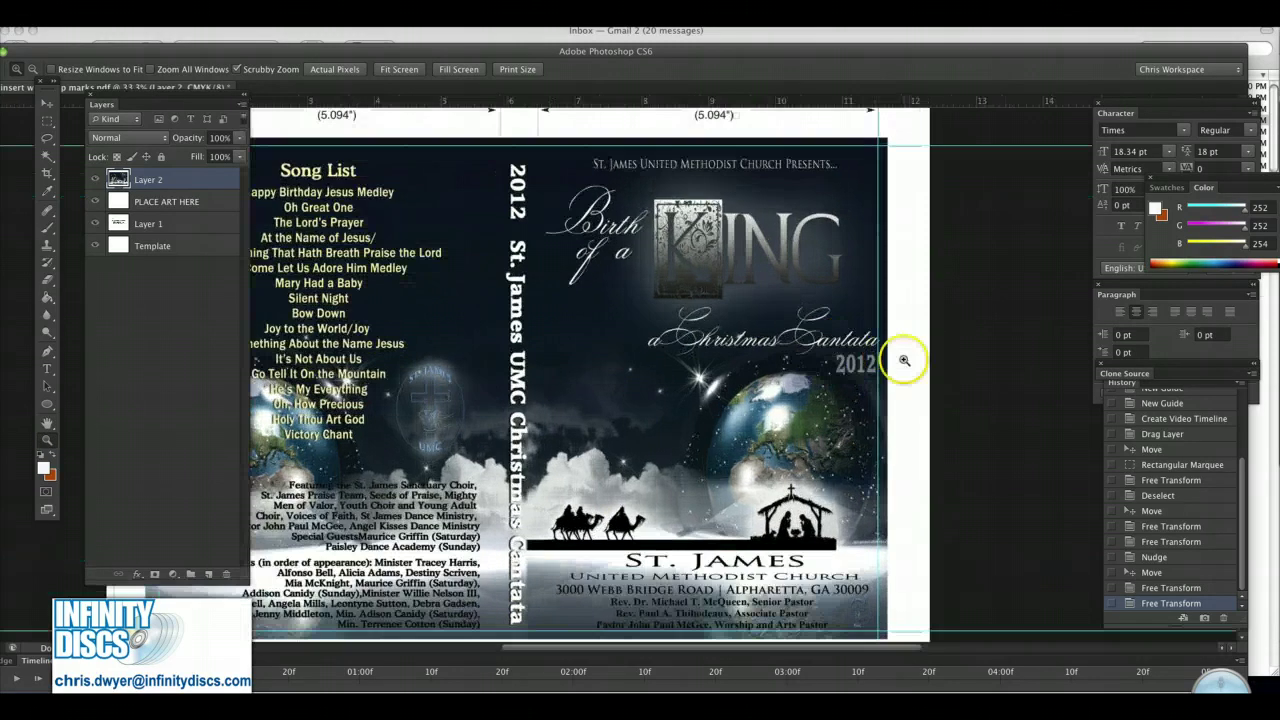
click(882, 353)
click(882, 353)
click(876, 332)
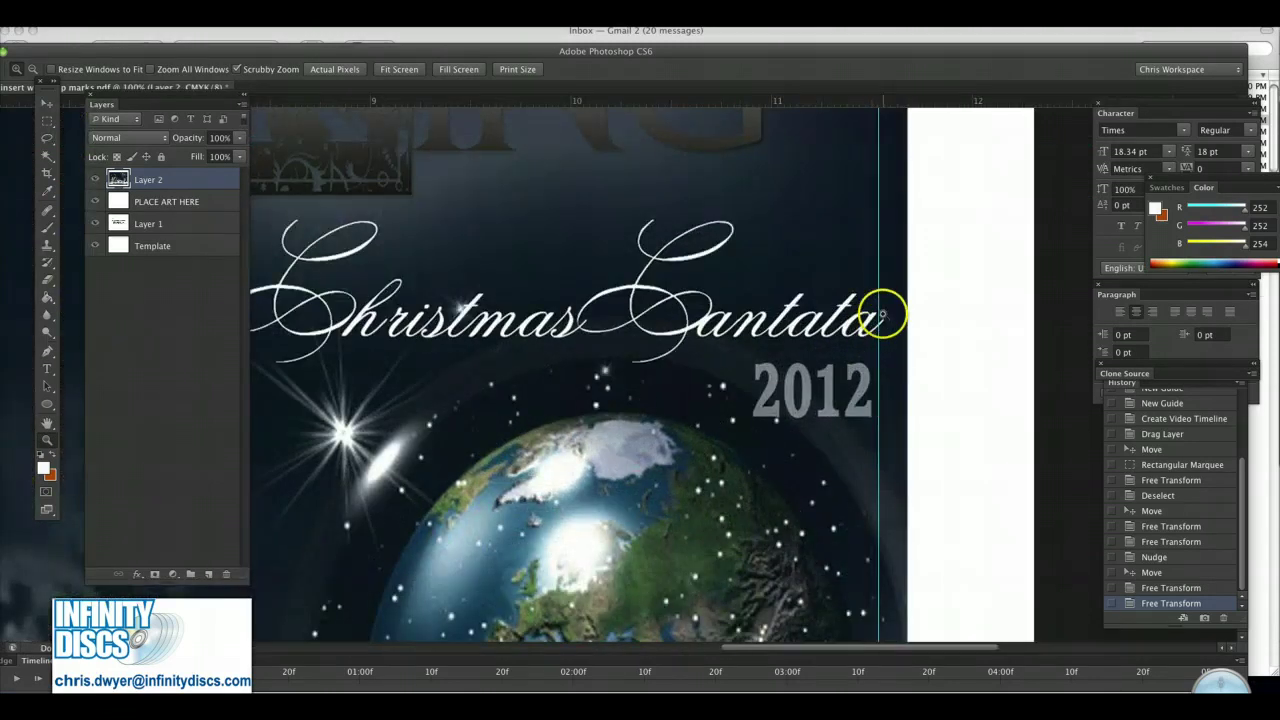
alt+click(878, 288)
alt+click(878, 288)
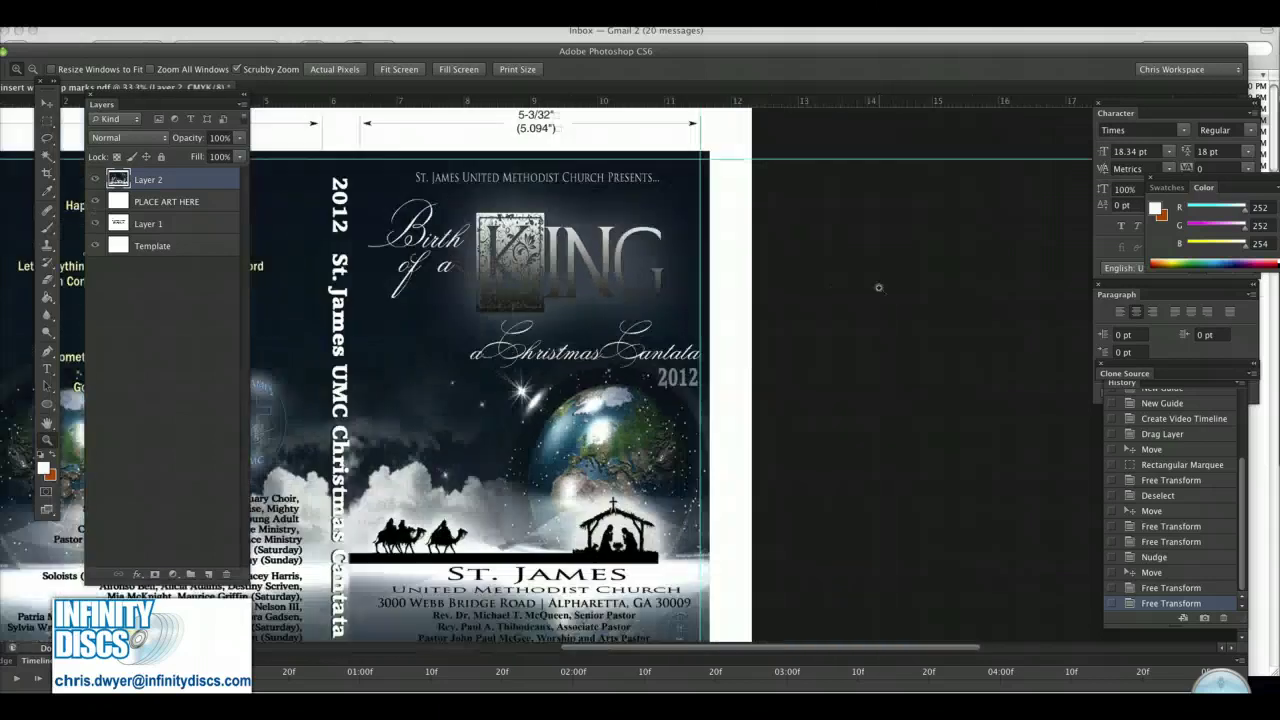
alt+click(878, 288)
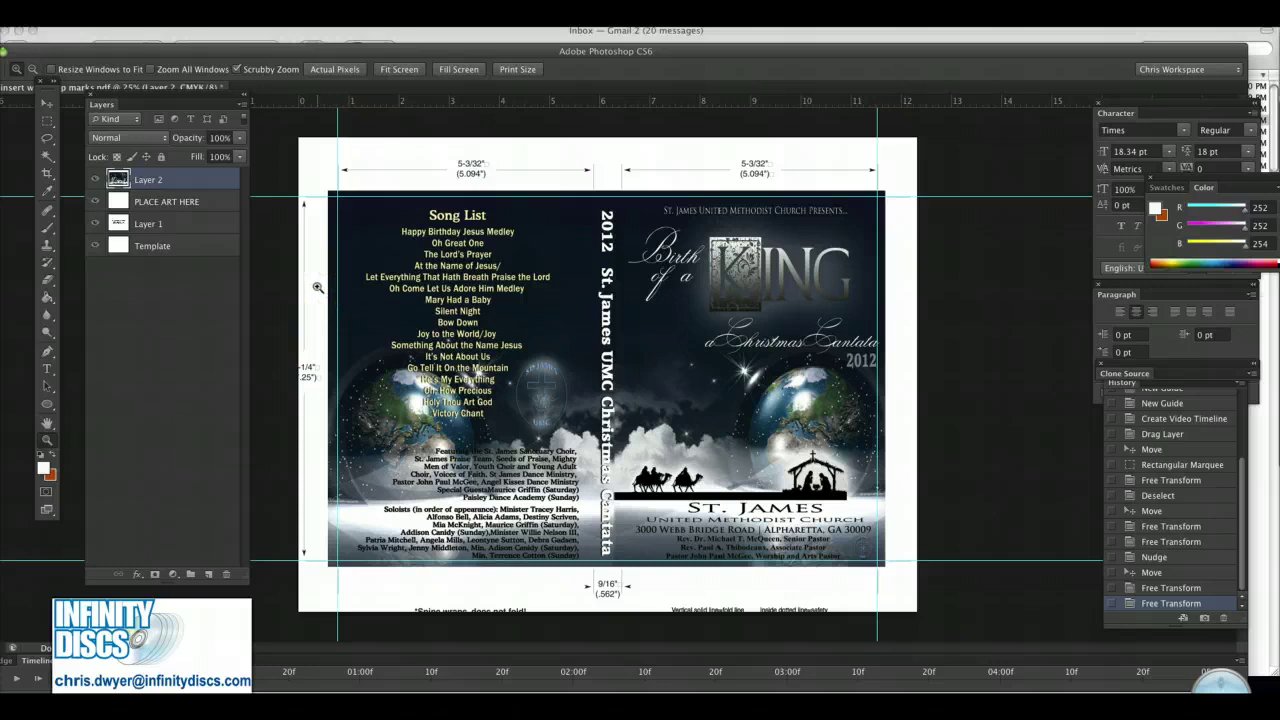
Step: Undo the artwork enlargement, add new layers, and select a rectangle covering the cover plus bleed
click(46, 103)
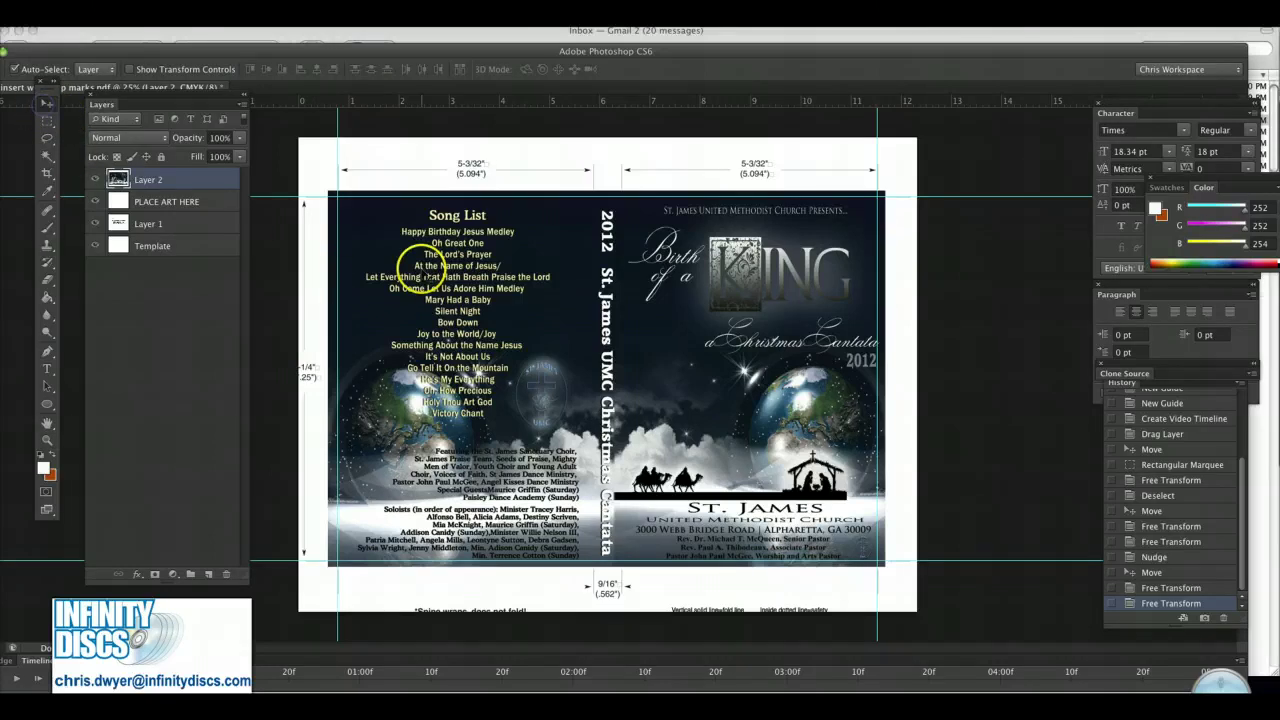
key(ctrl+z)
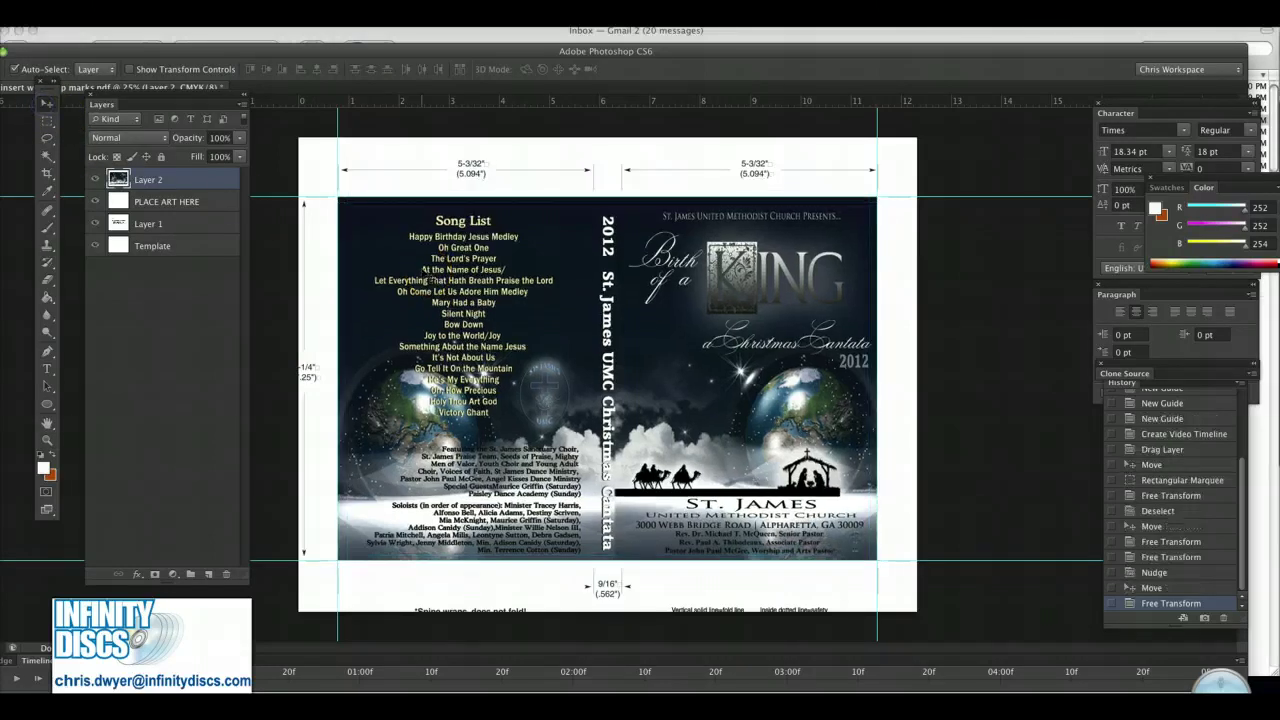
click(46, 121)
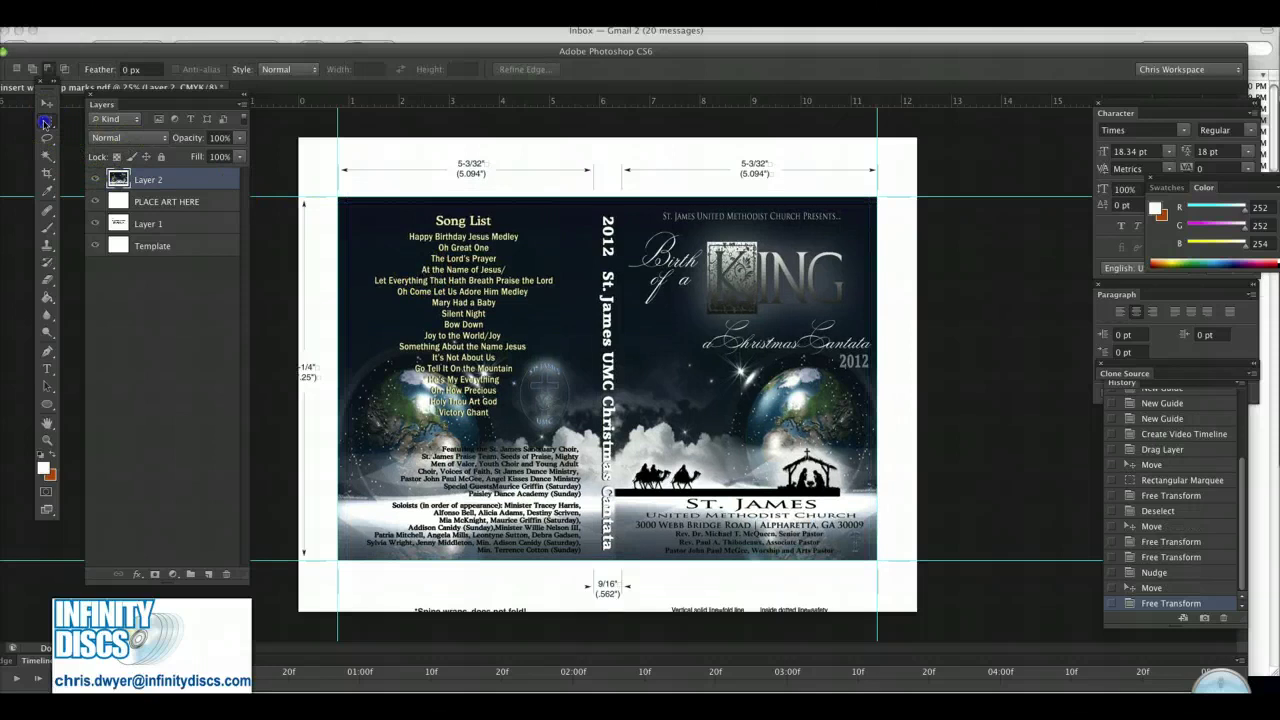
click(208, 574)
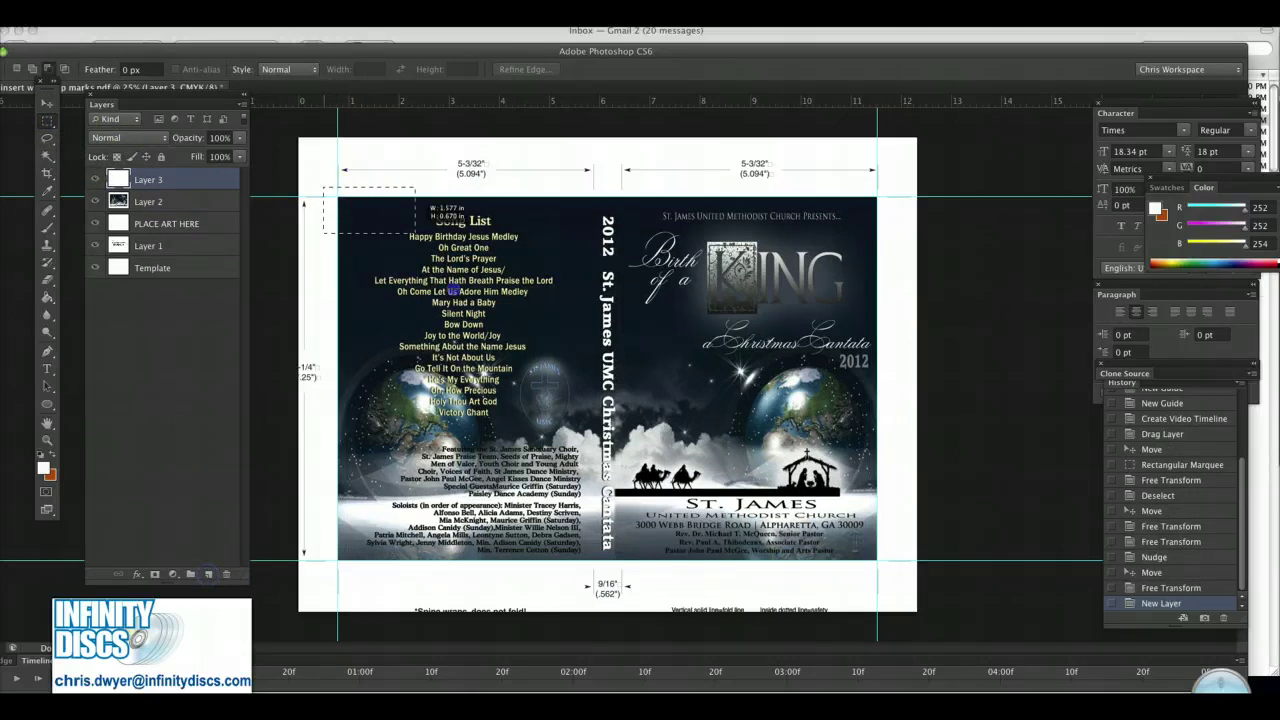
drag(415, 233, 886, 568)
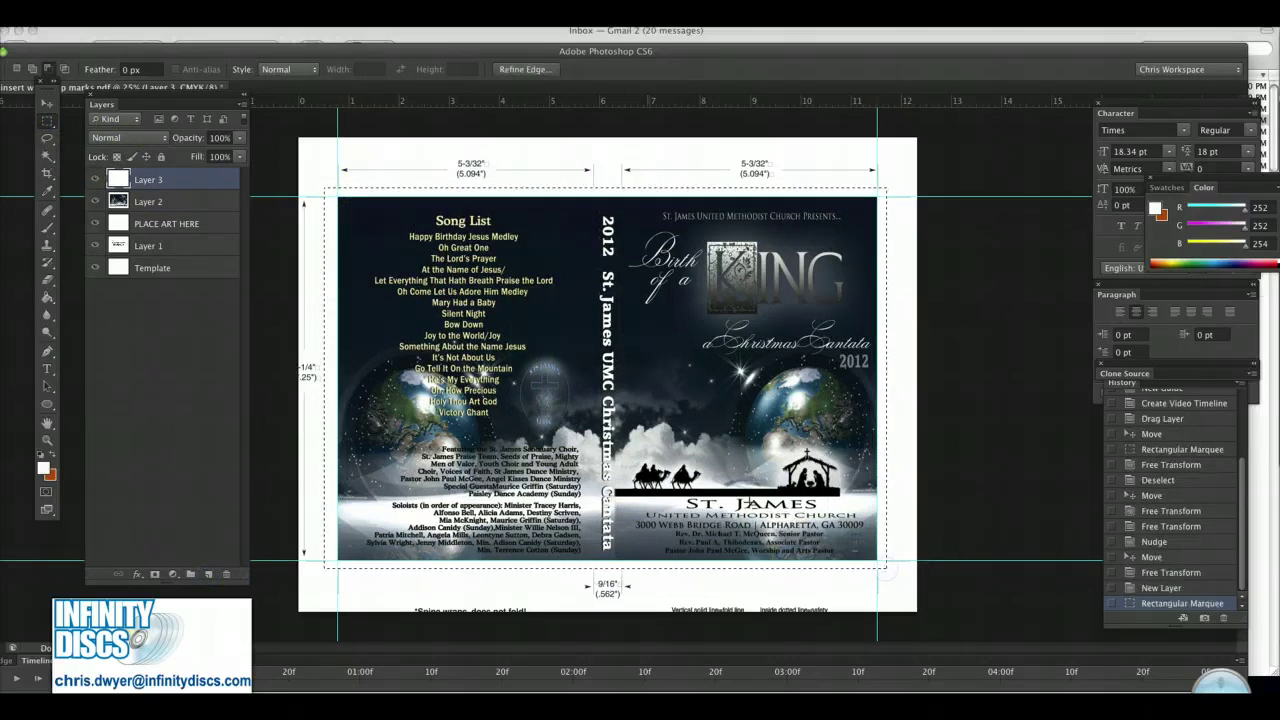
click(210, 575)
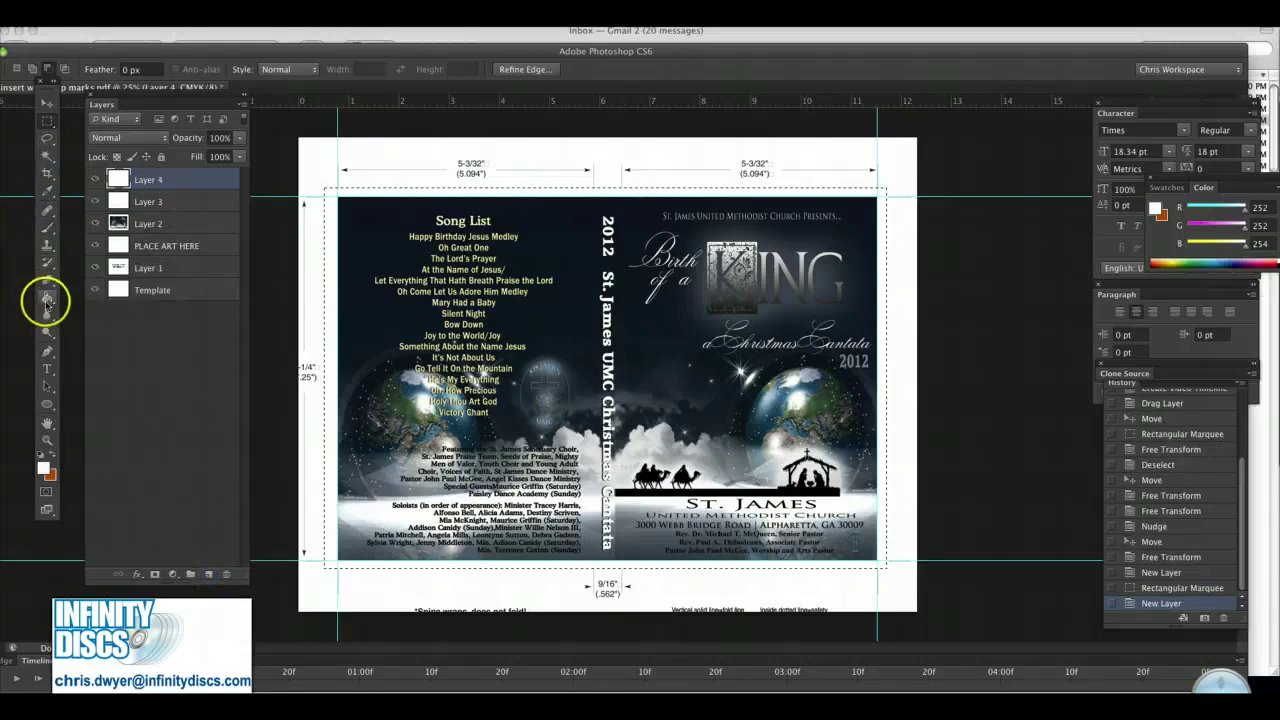
Step: Fill the selection with the artwork's dark navy and move Layer 2 above the fill
click(48, 194)
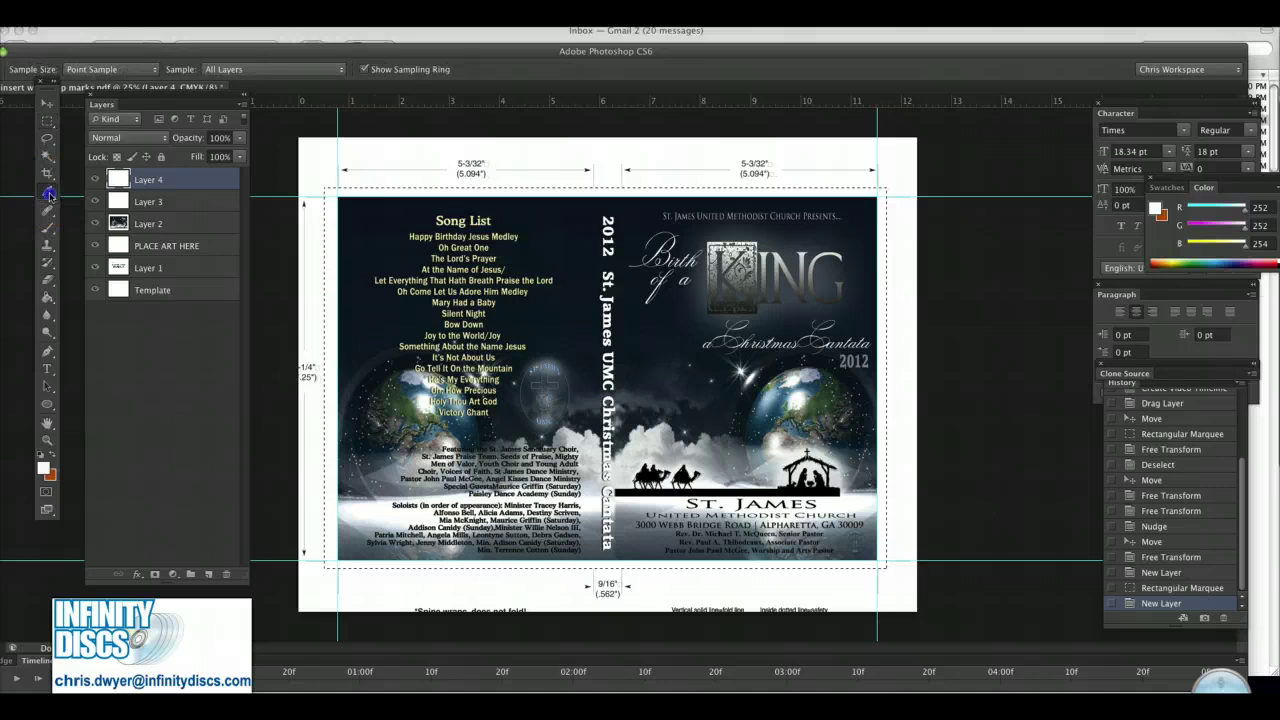
click(348, 241)
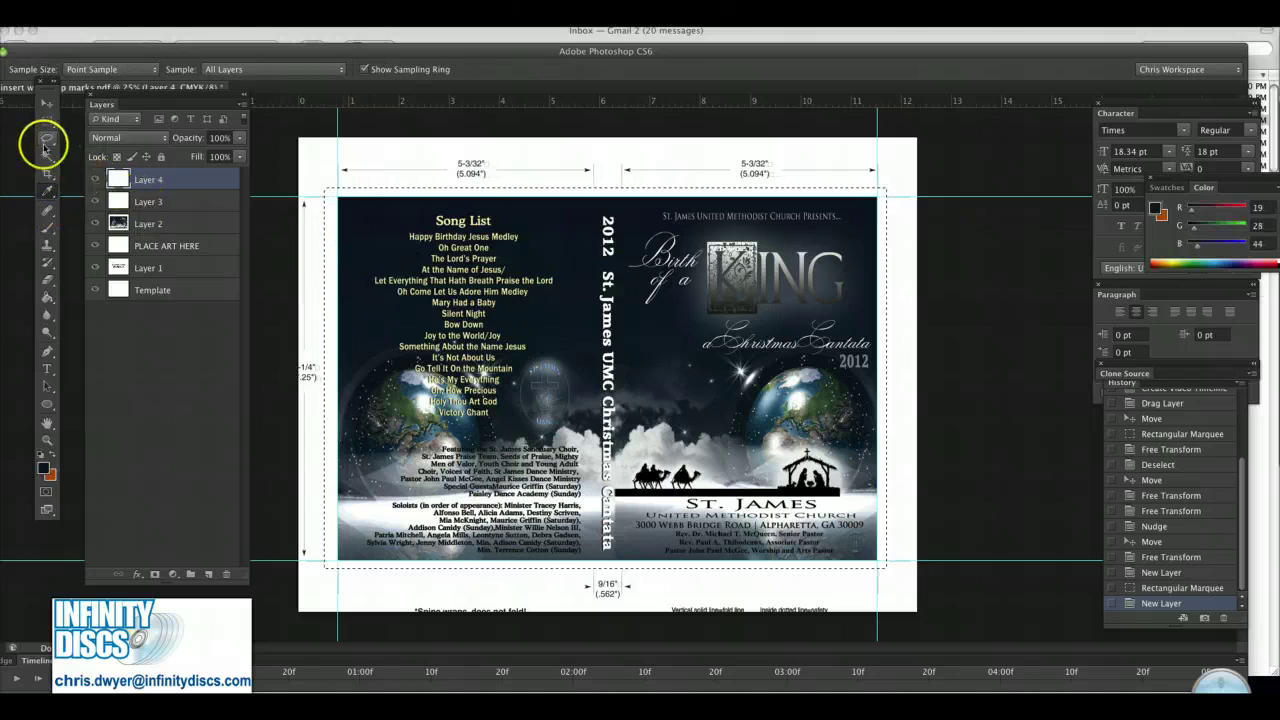
click(48, 297)
click(331, 307)
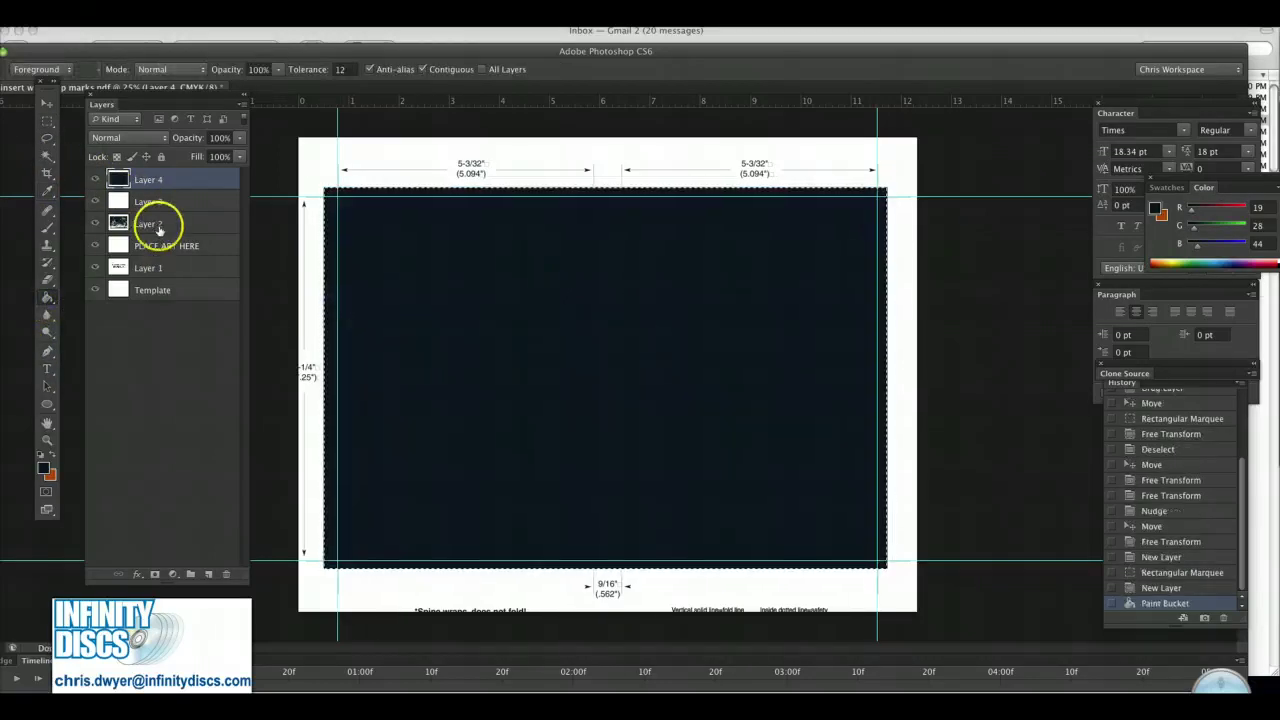
drag(160, 223, 166, 179)
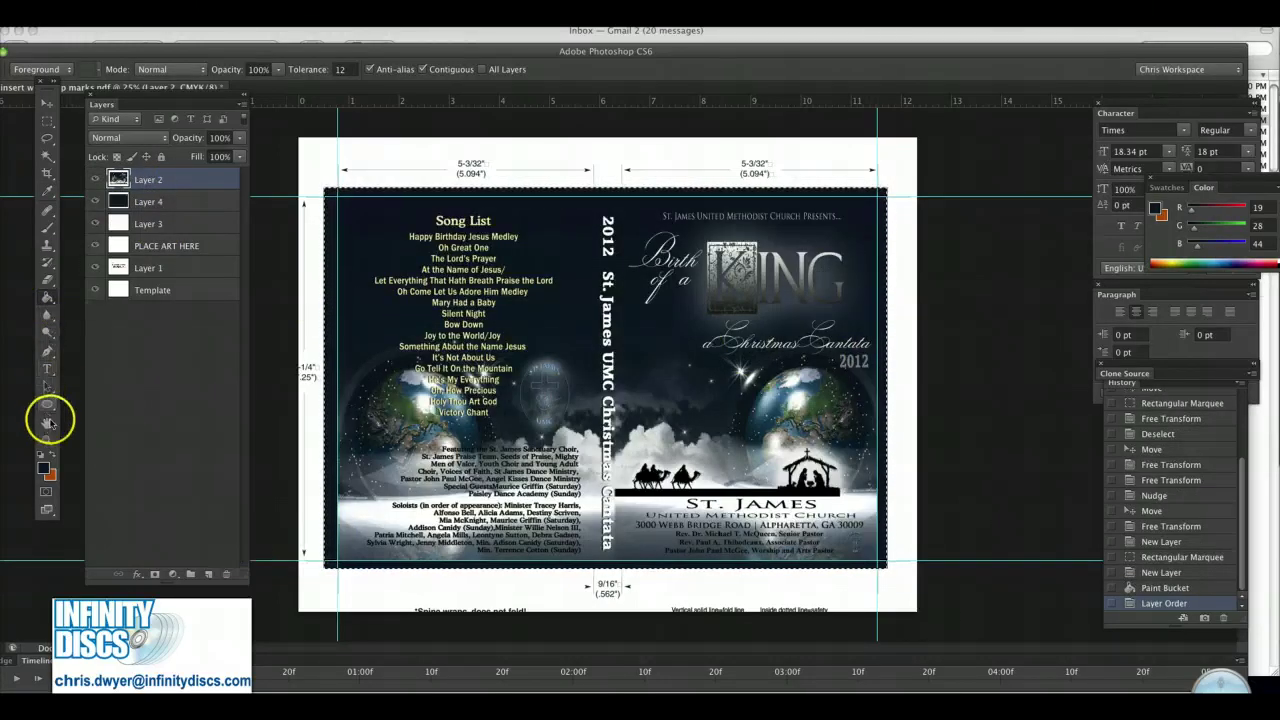
click(46, 440)
drag(559, 566, 600, 583)
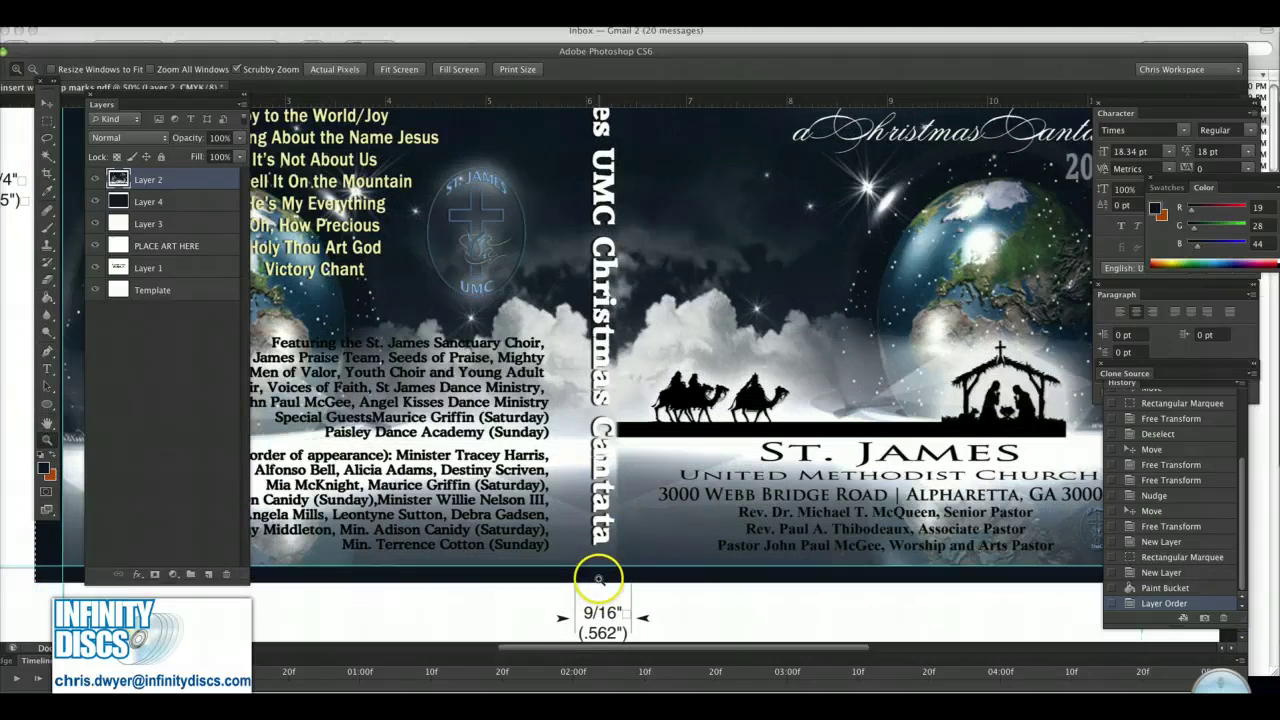
click(598, 578)
click(597, 575)
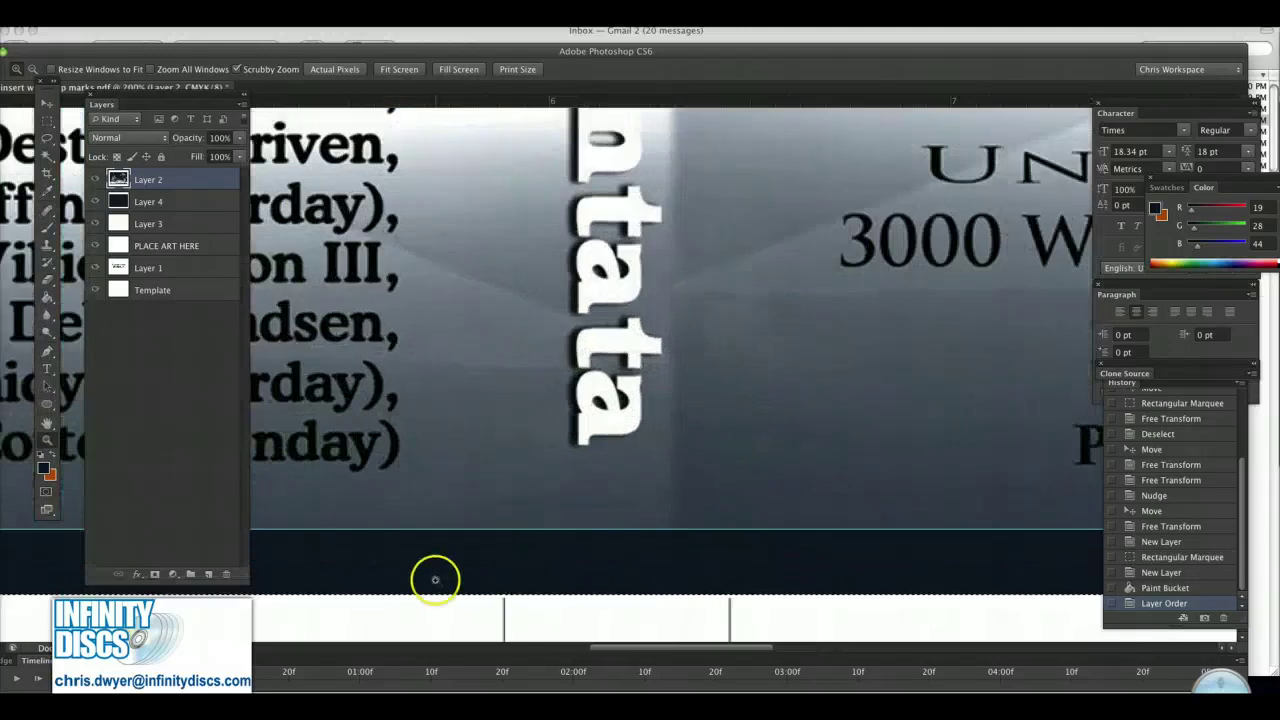
alt+click(410, 518)
alt+click(410, 518)
alt+click(410, 518)
alt+click(410, 518)
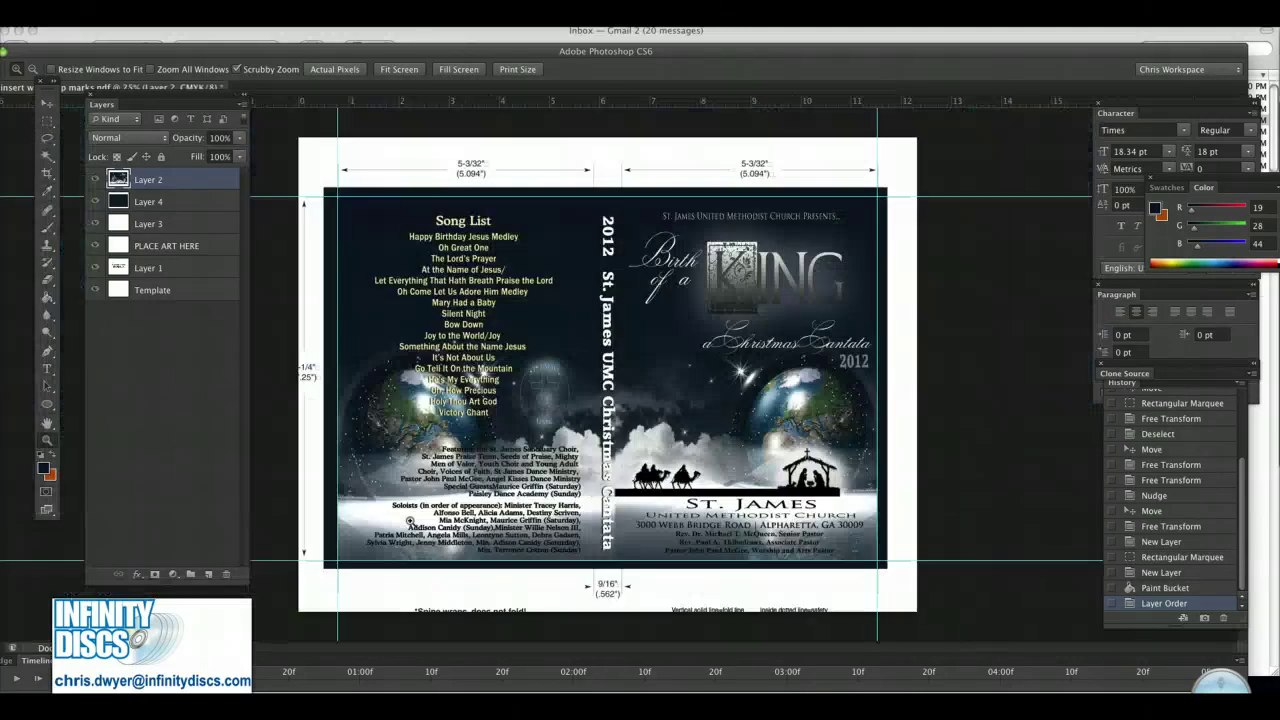
alt+click(412, 508)
click(580, 200)
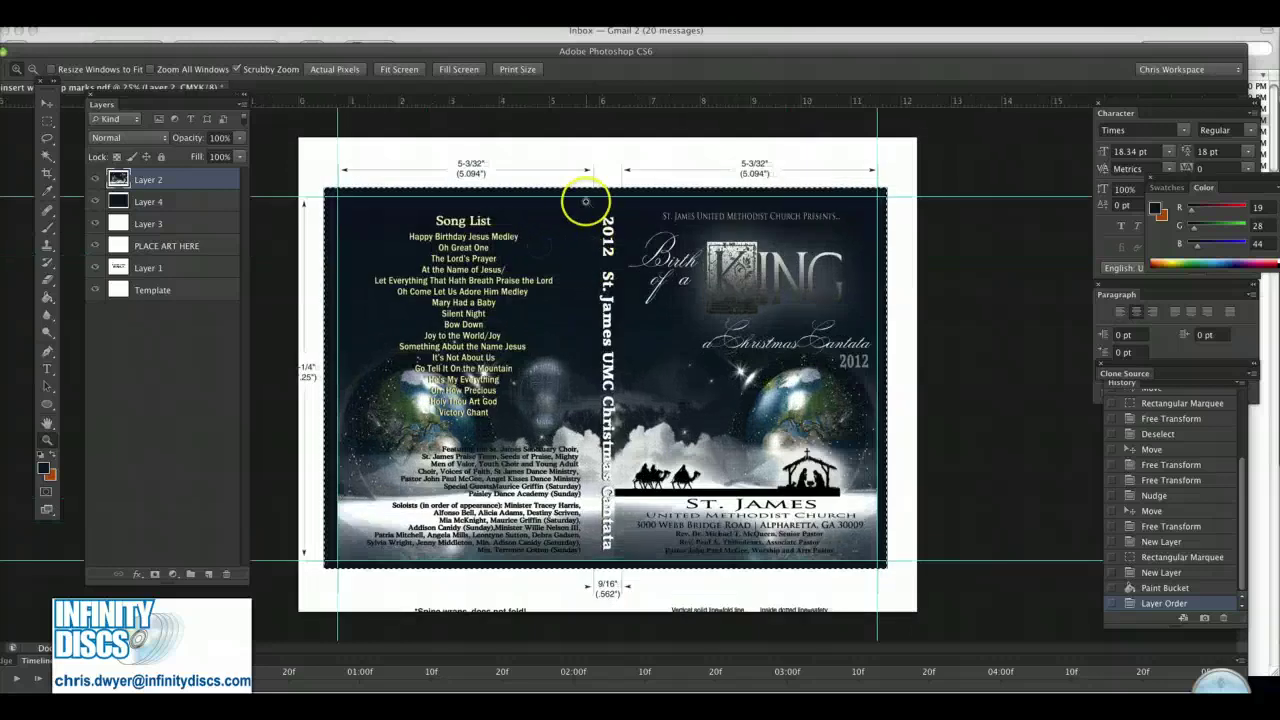
click(642, 186)
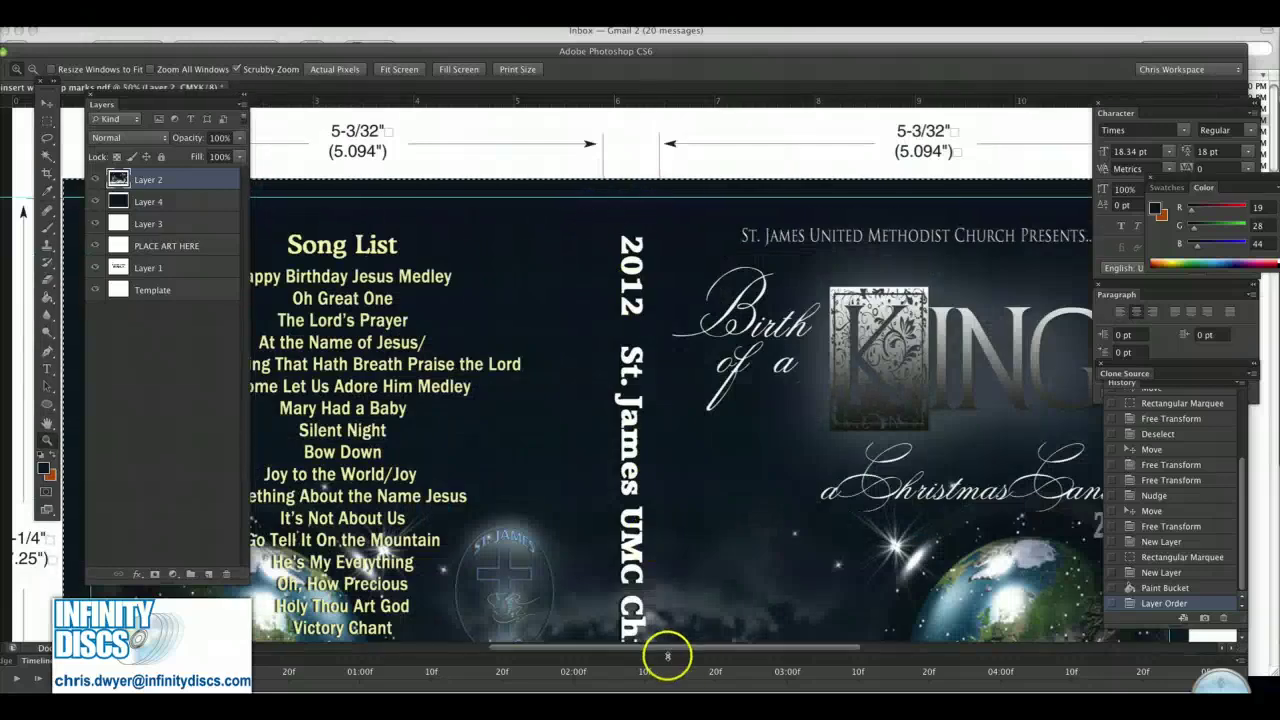
drag(680, 648, 567, 651)
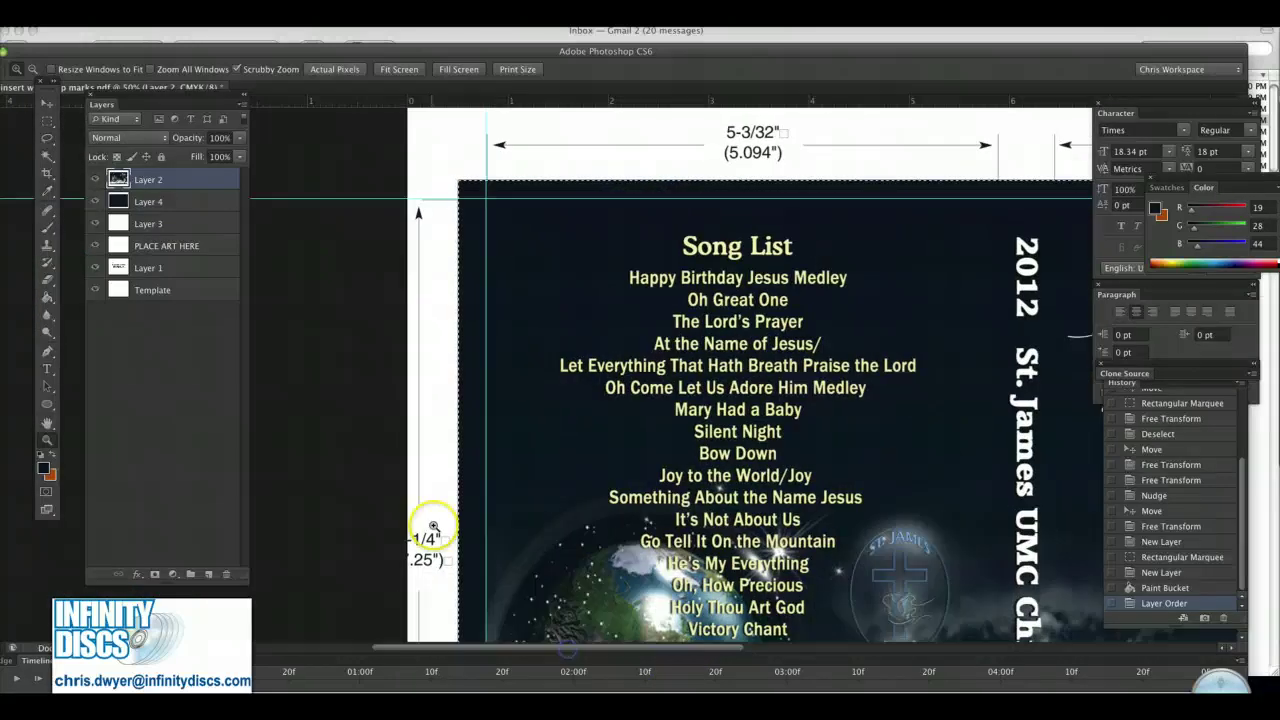
scroll(440, 505, down, 10)
click(491, 317)
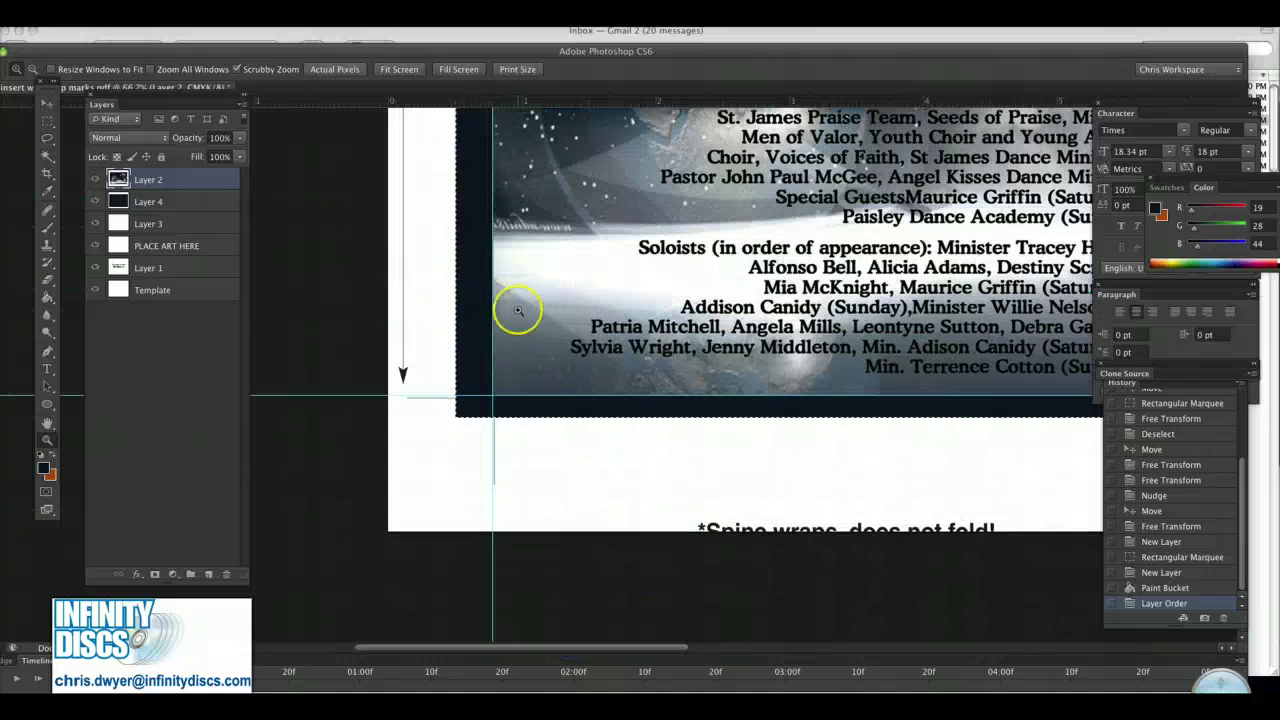
key(super+0)
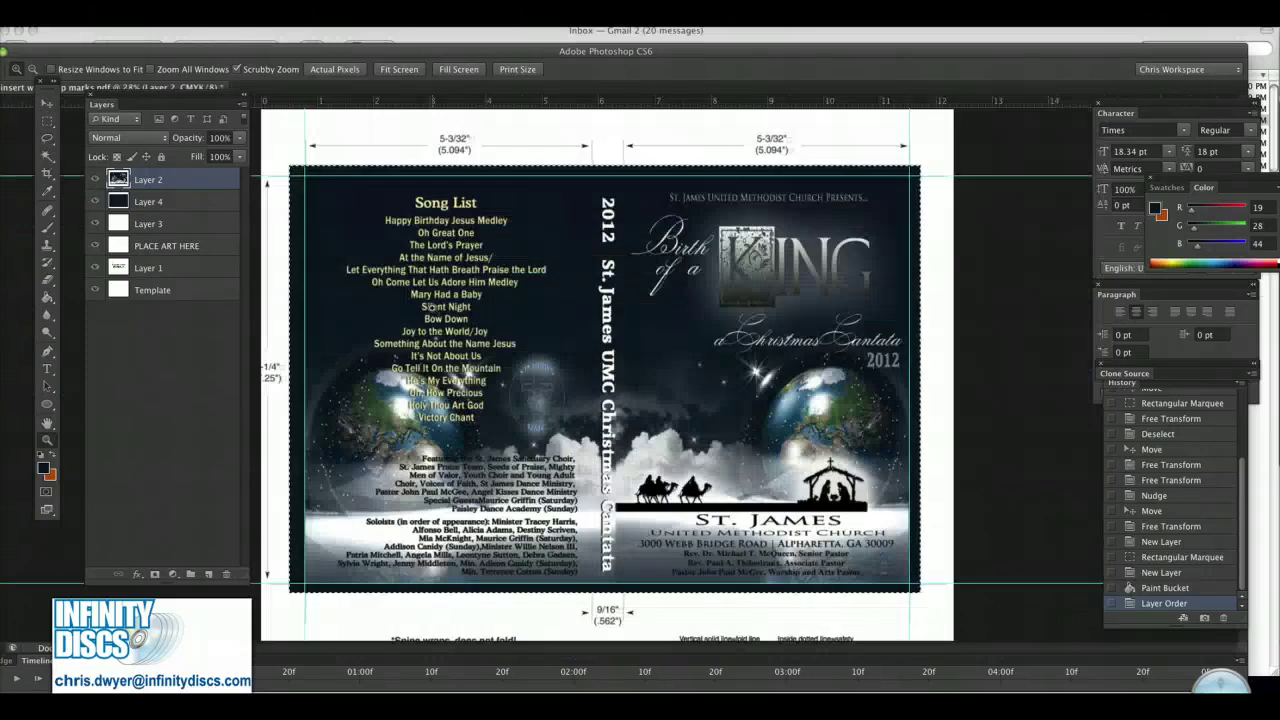